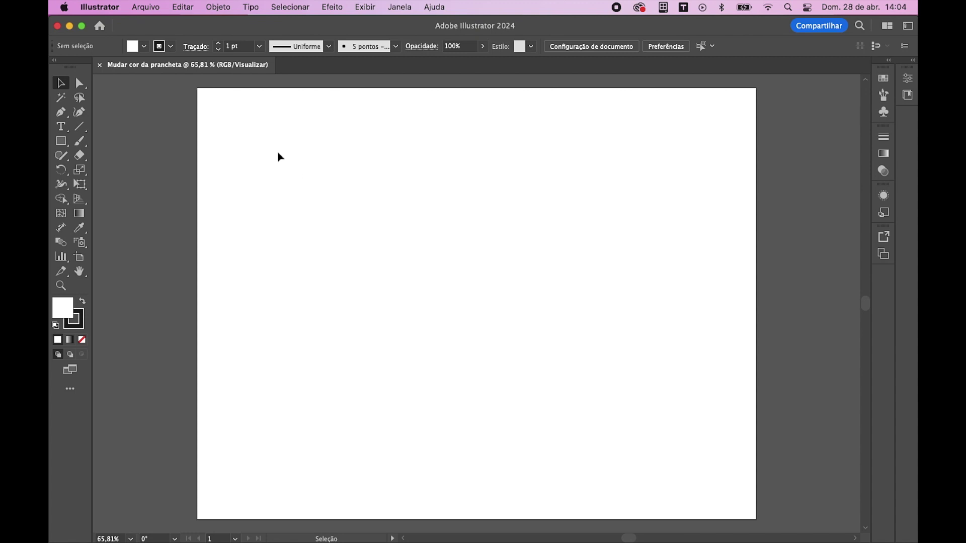
Step: In Document Setup, set the first transparency-grid colour swatch to black via the colour picker
left_click(148, 8)
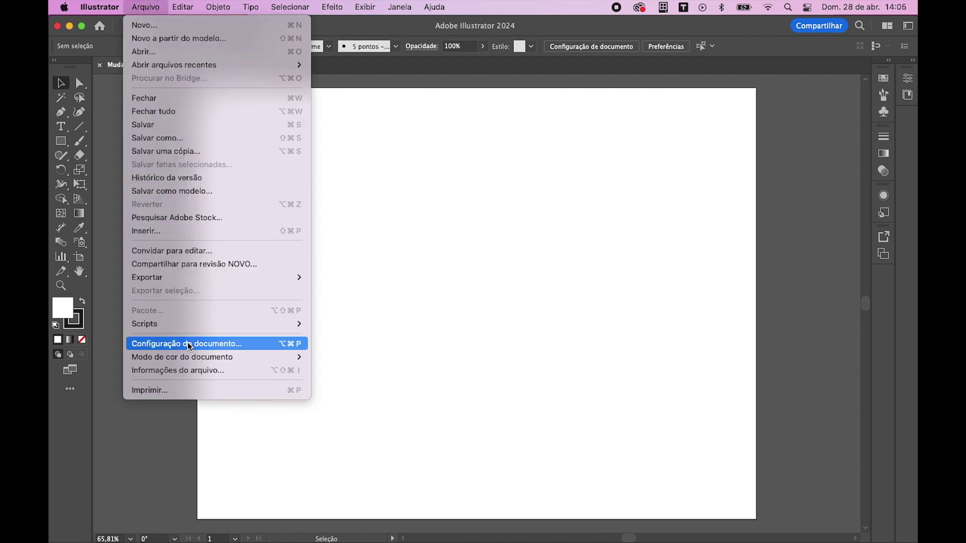
left_click(218, 345)
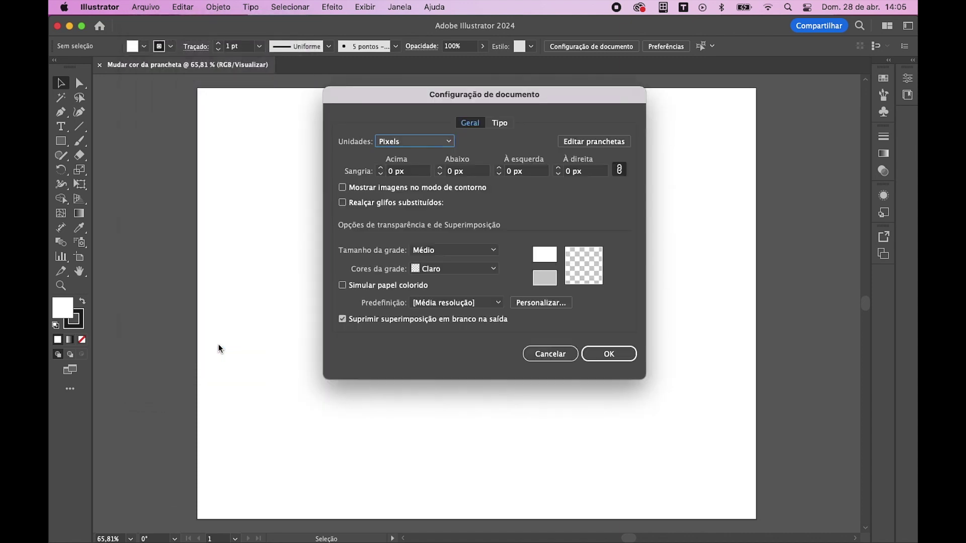
left_click_drag(463, 95, 467, 121)
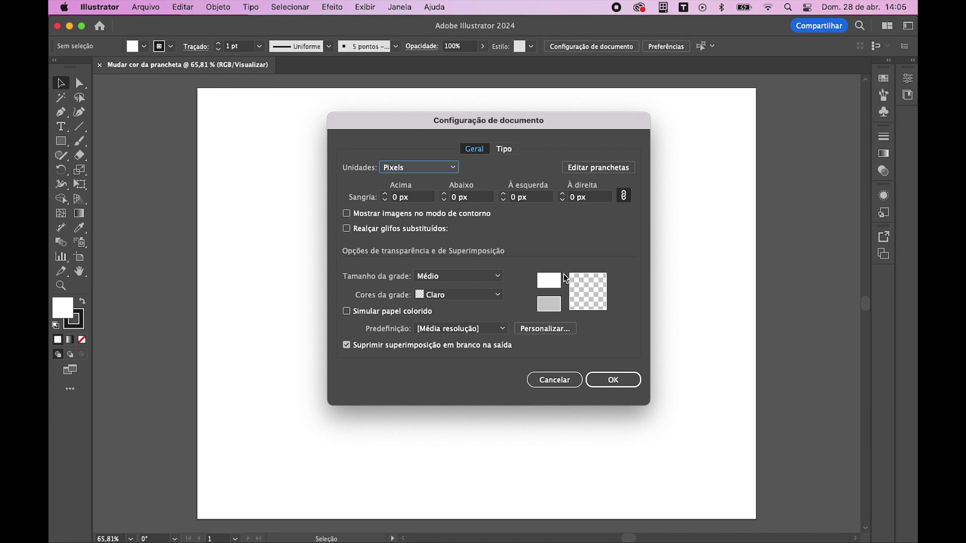
left_click(552, 279)
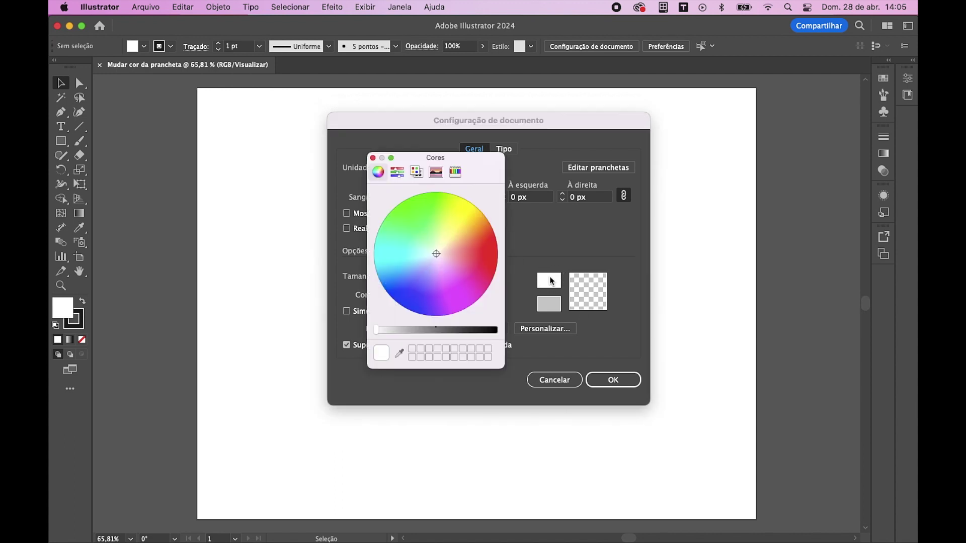
mouse_move(482, 243)
left_mouse_down()
mouse_move(402, 282)
mouse_move(417, 221)
mouse_move(466, 225)
mouse_move(470, 265)
mouse_move(450, 265)
left_mouse_up()
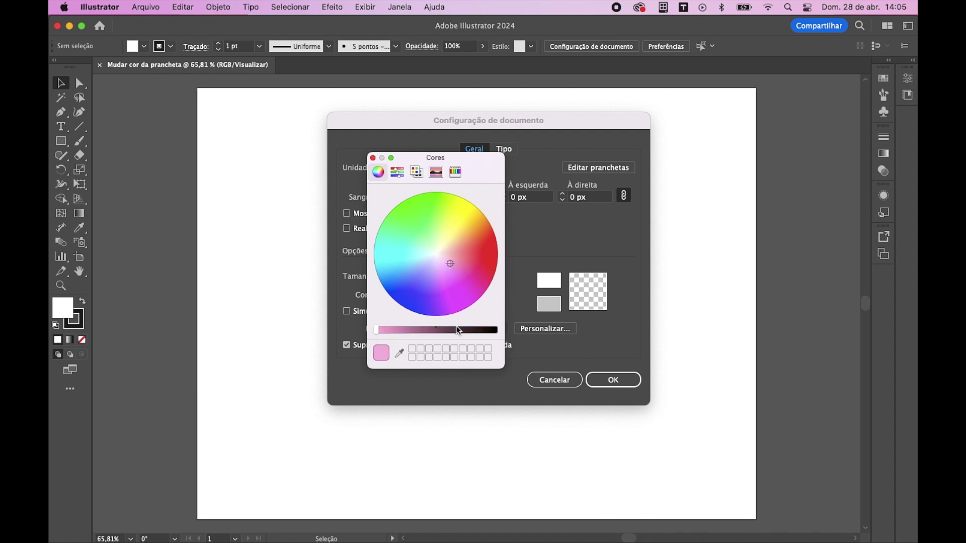
left_click_drag(443, 331, 498, 334)
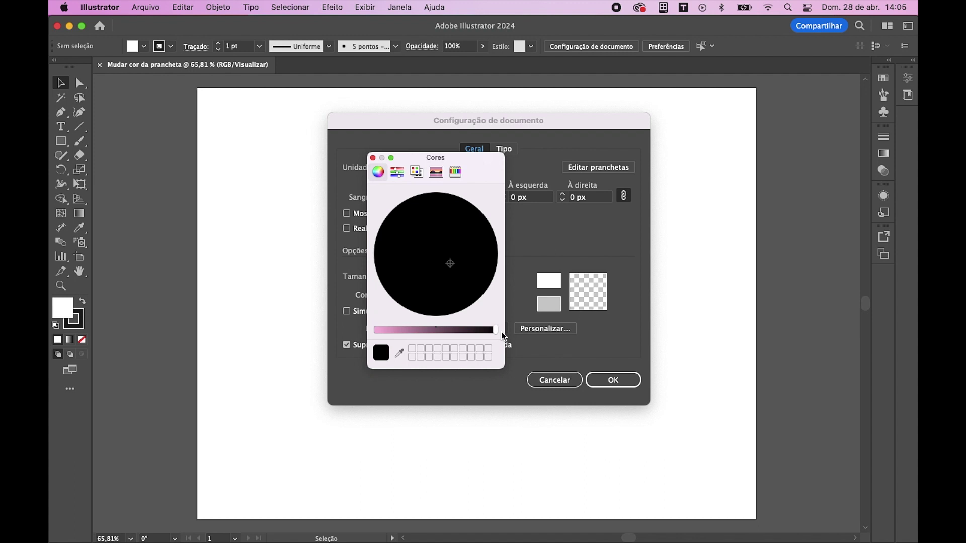
left_click(373, 159)
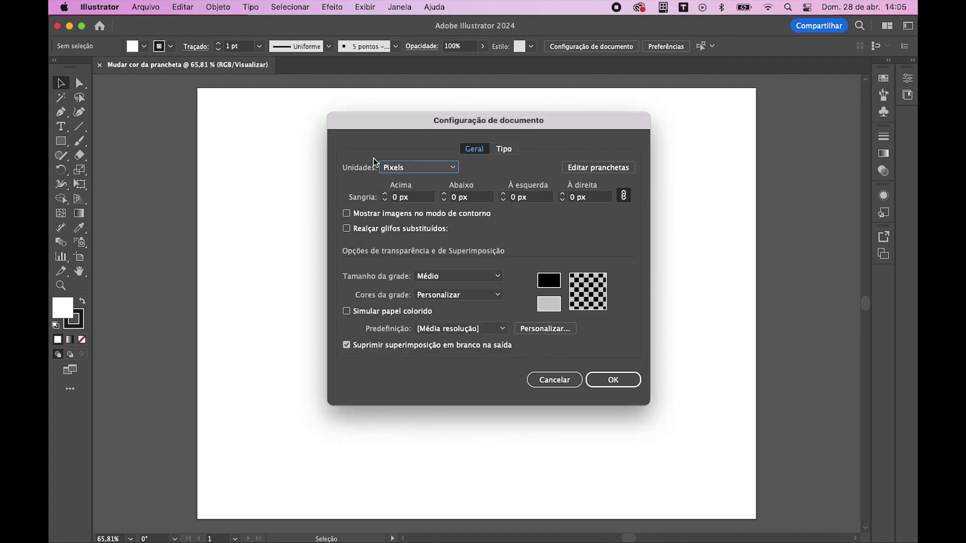
left_click(547, 280)
Step: Browse the colour picker's yellow shades, grayscale and crayon views, then return to the wheel
left_click_drag(435, 329, 394, 330)
left_click(467, 218)
left_click(395, 249)
left_click(464, 222)
left_click(398, 172)
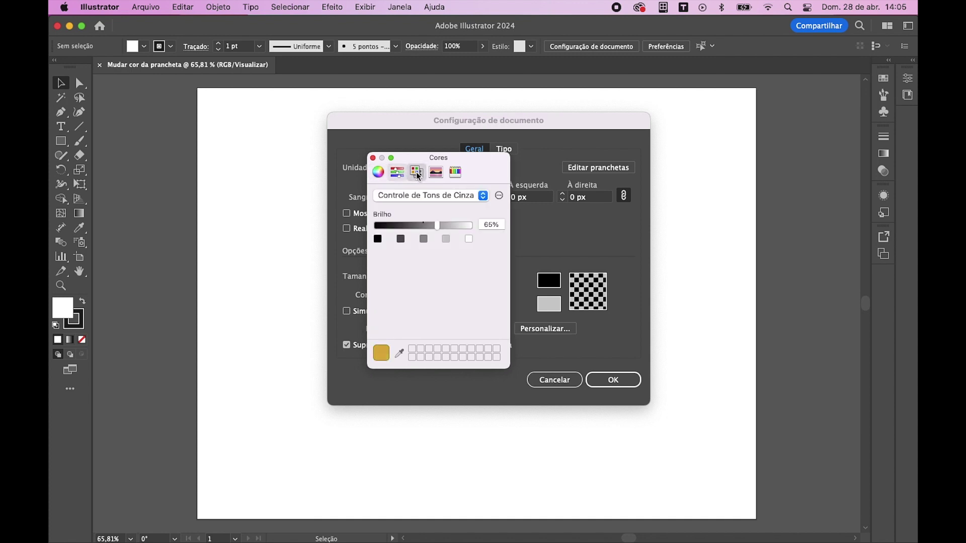
left_click(435, 172)
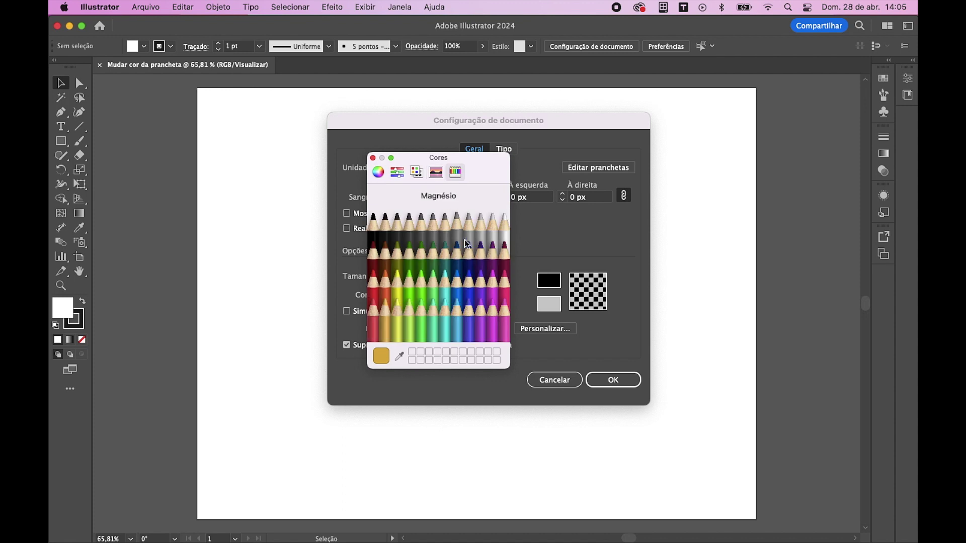
left_click(379, 172)
Step: Set the grid colour back to black, enable Simulate Colored Paper and apply the settings
left_click_drag(485, 328, 501, 328)
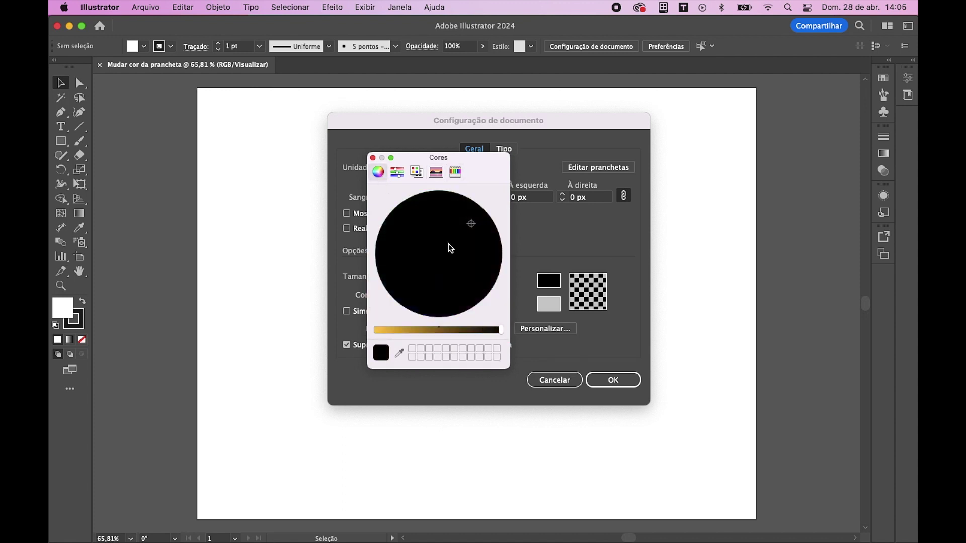
left_click(373, 158)
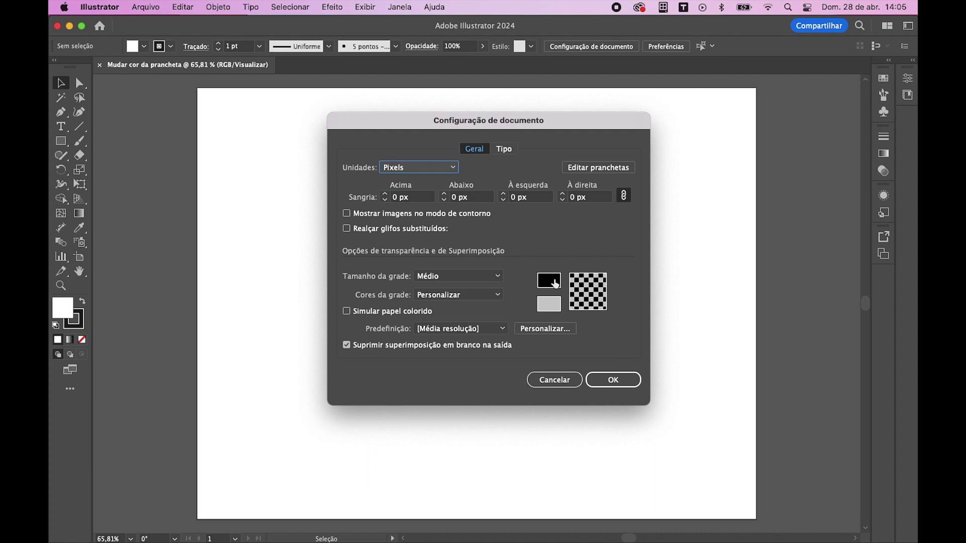
left_click(347, 312)
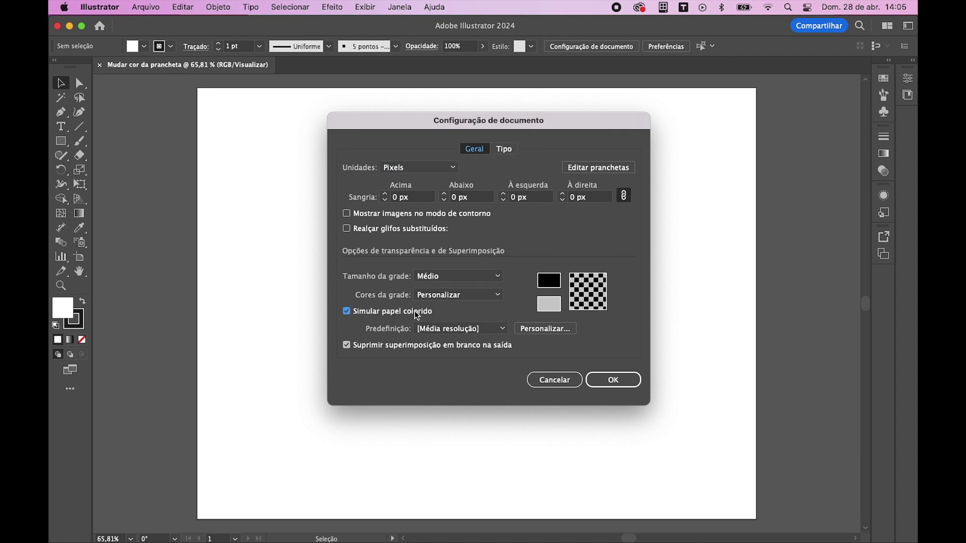
left_click(614, 383)
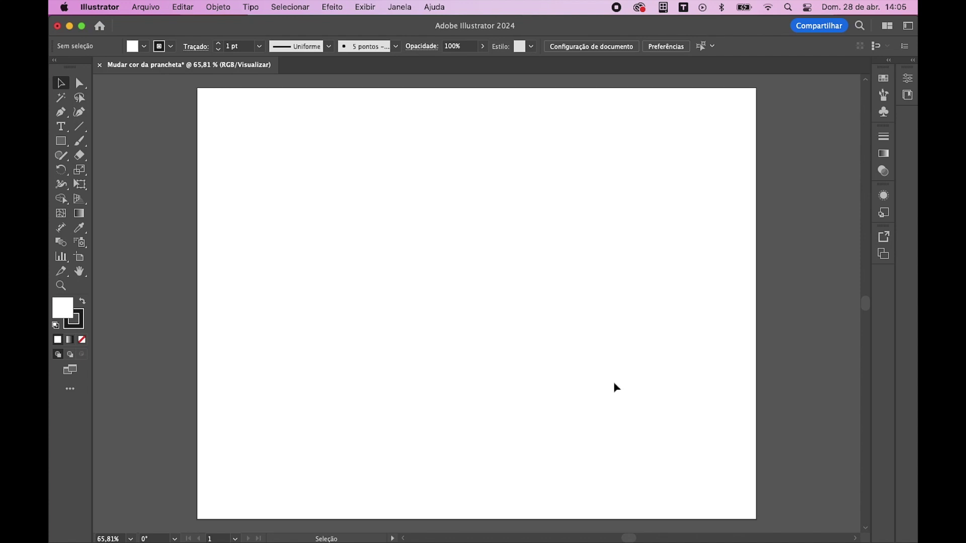
Step: Check the now-black artboard and set a white fill with no stroke
key("a")
key("super+minus")
key("super+minus")
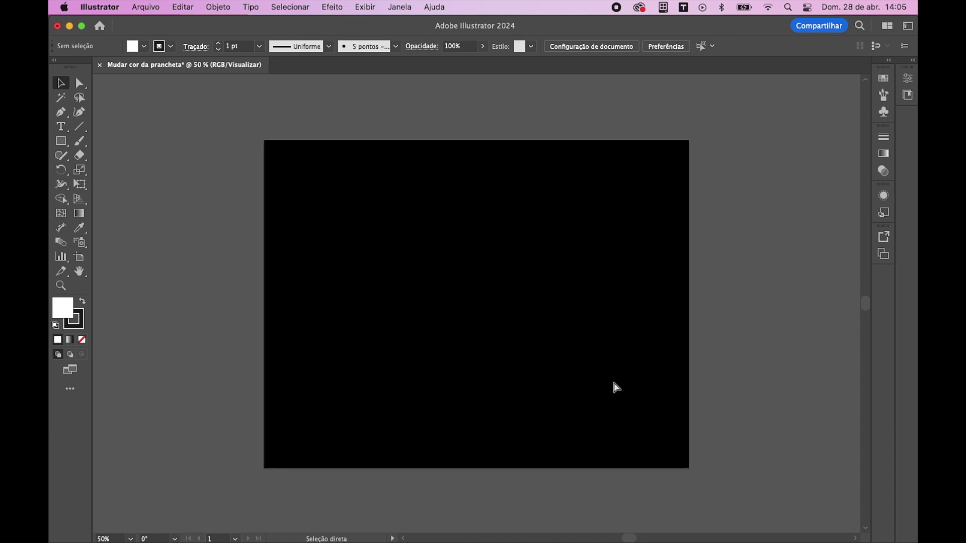
key("super+equal")
key("super+equal")
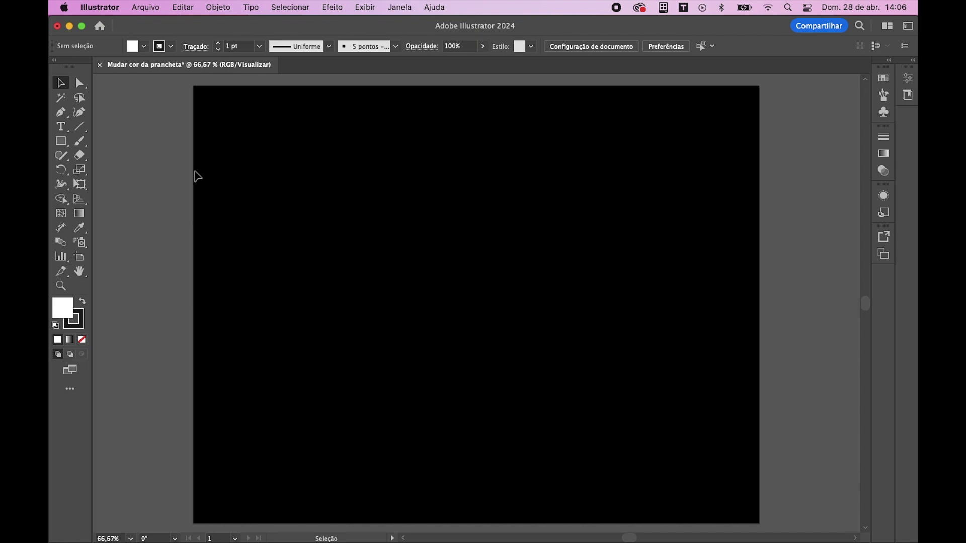
left_click(82, 340)
left_click(58, 304)
Step: Draw a 100 px white square and enlarge it from its corner
left_click(62, 142)
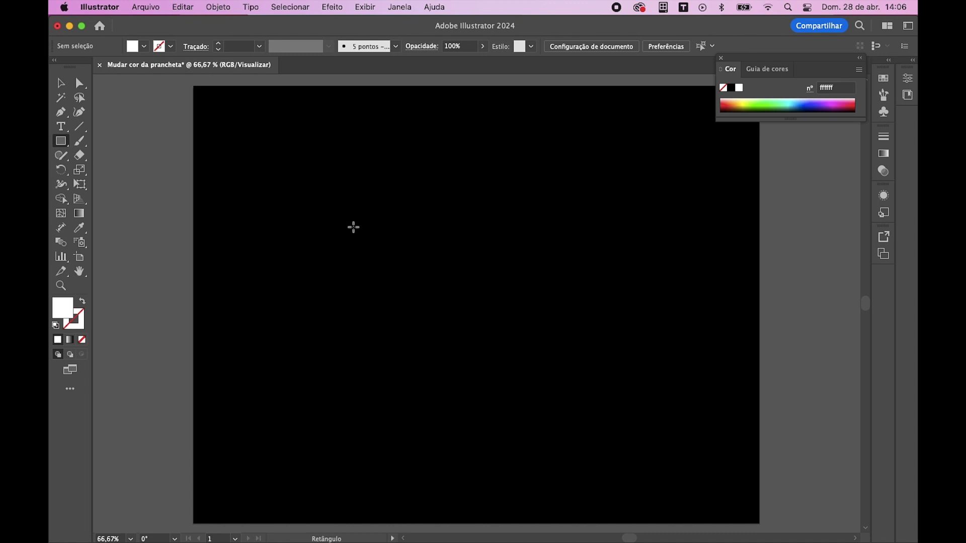
left_click(393, 189)
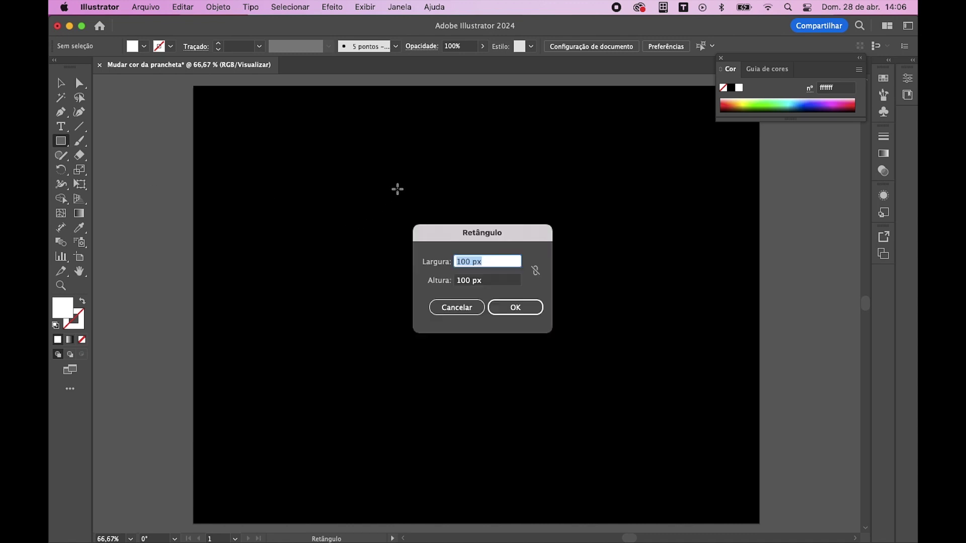
key("Return")
left_click(60, 83)
mouse_move(395, 266)
left_mouse_down()
mouse_move(416, 278)
mouse_move(376, 246)
mouse_move(371, 203)
left_mouse_up()
key("ctrl+z")
left_click(422, 297)
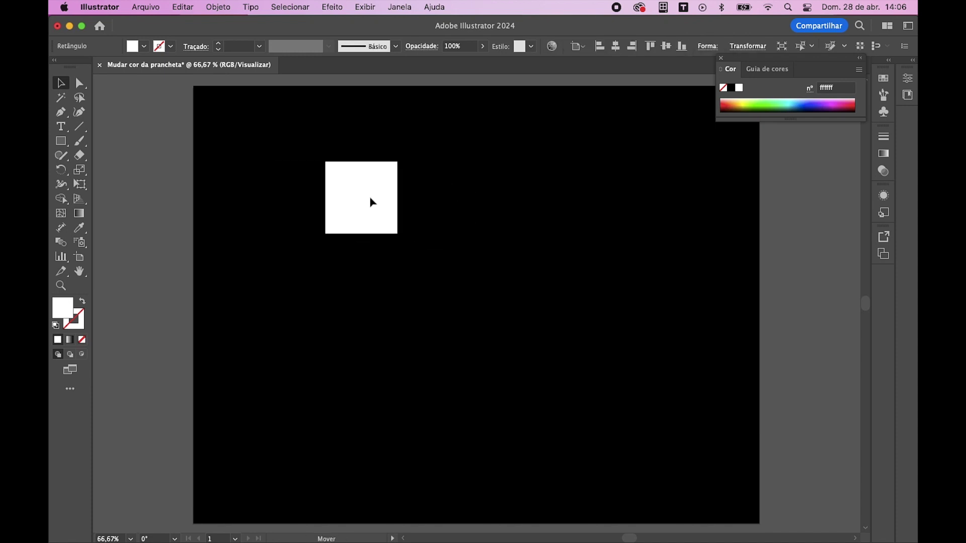
mouse_move(404, 239)
left_mouse_down()
mouse_move(459, 295)
mouse_move(527, 325)
left_mouse_up()
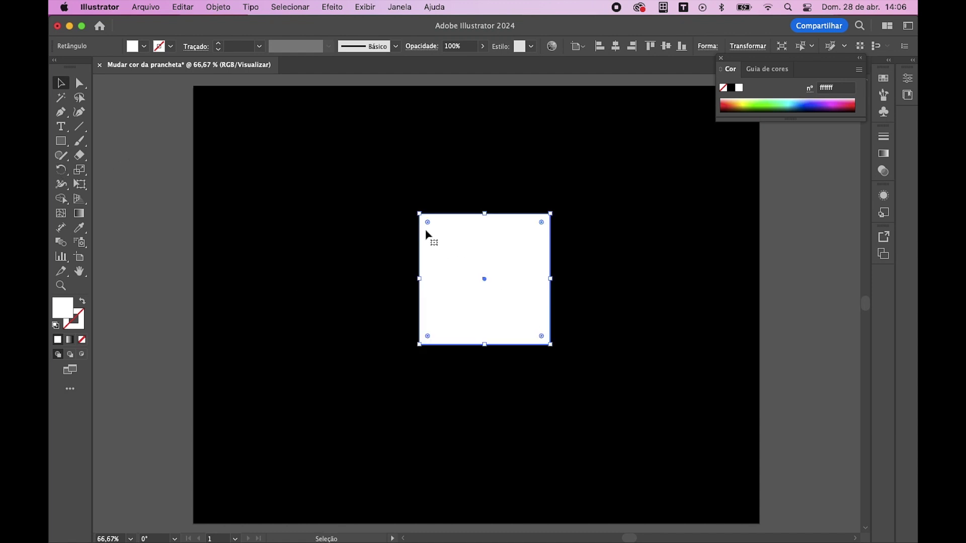
Step: Try rotating the square 45° into a diamond, undo it, and nudge the square
left_click(61, 170)
left_click_drag(308, 226, 418, 361)
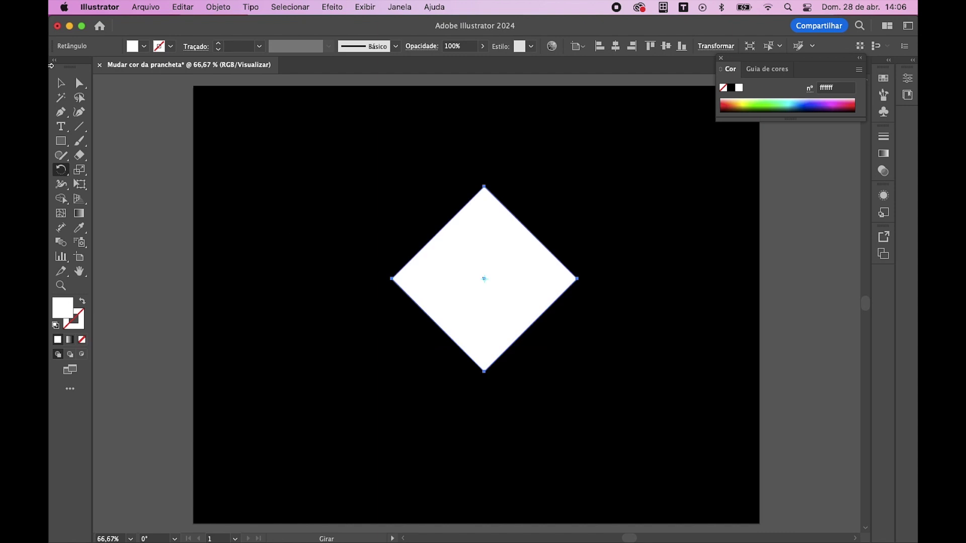
left_click(60, 83)
mouse_move(492, 250)
left_mouse_down()
mouse_move(541, 329)
mouse_move(478, 211)
left_mouse_up()
key("super+z")
key("super+z")
left_click(614, 278)
mouse_move(455, 273)
left_mouse_down()
mouse_move(455, 293)
mouse_move(438, 281)
left_mouse_up()
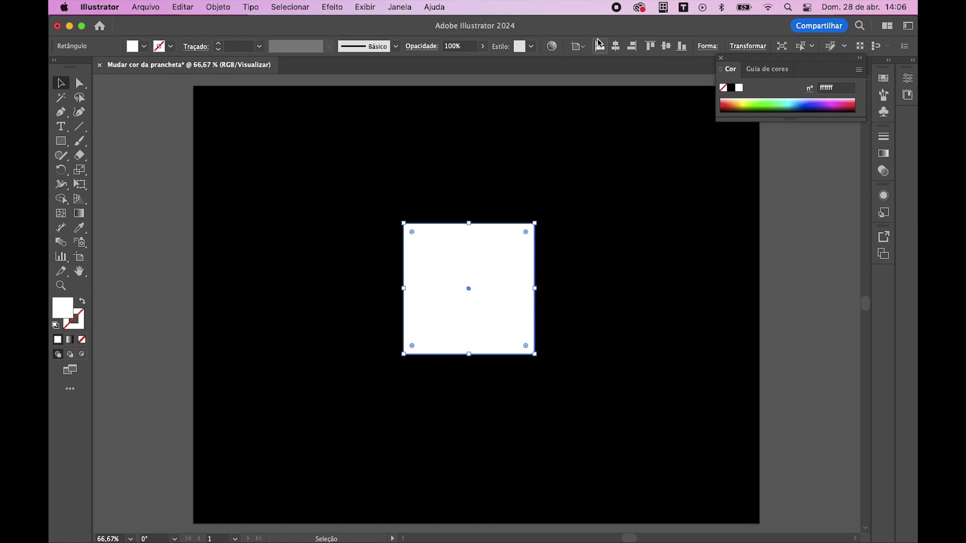
Step: Centre the white square horizontally and vertically on the artboard and close the Color panel
left_click(615, 46)
left_click(668, 47)
left_click(666, 173)
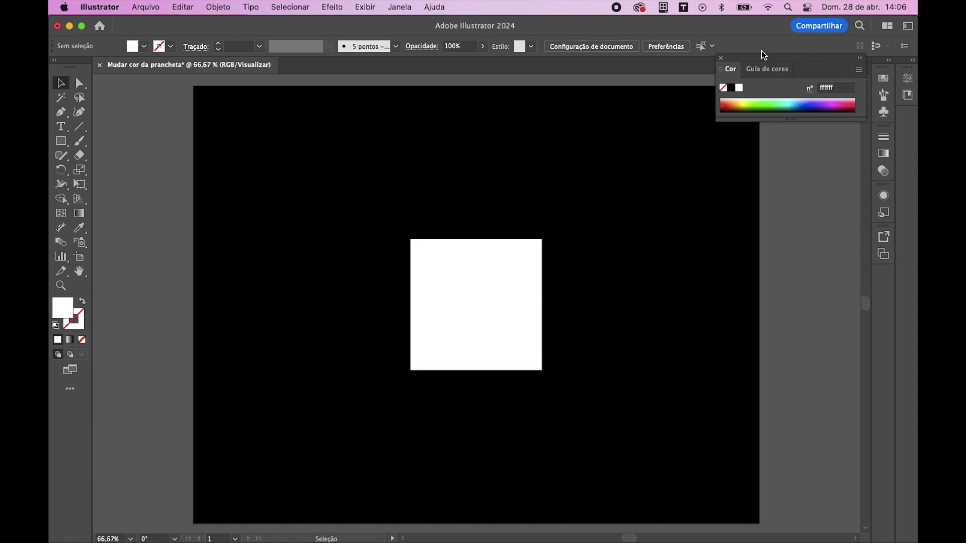
left_click(721, 58)
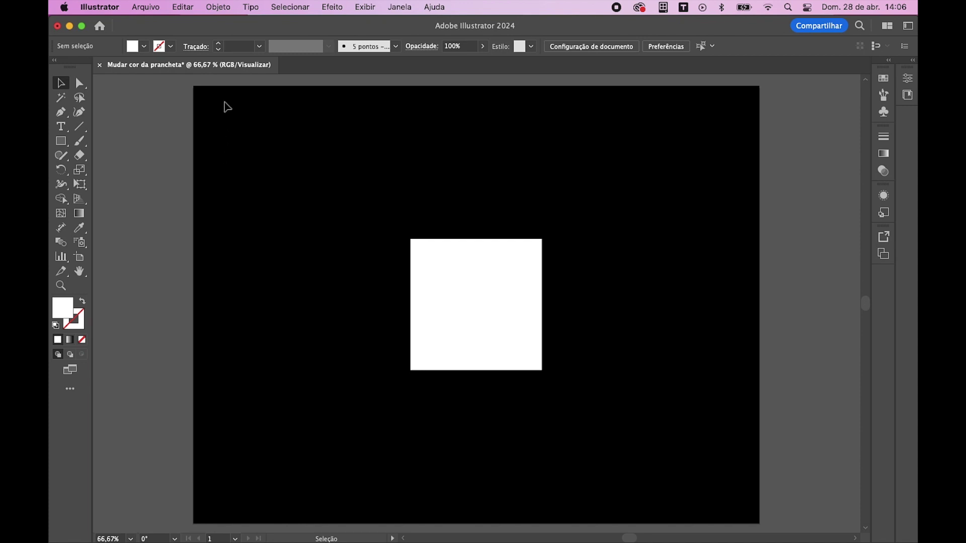
Step: Export the artboard as PNG 'Mudar cor da prancheta.png' to Downloads using artboard bounds
left_click(148, 9)
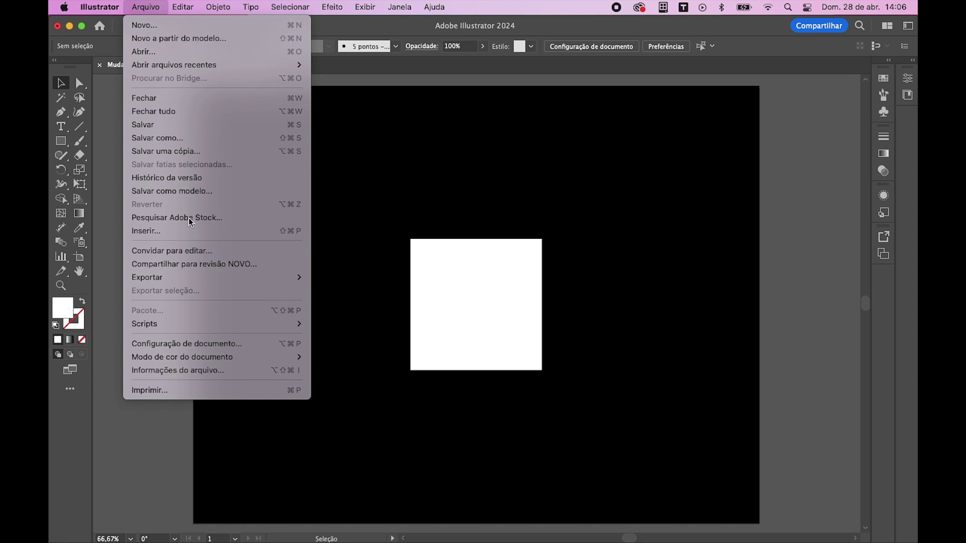
mouse_move(226, 276)
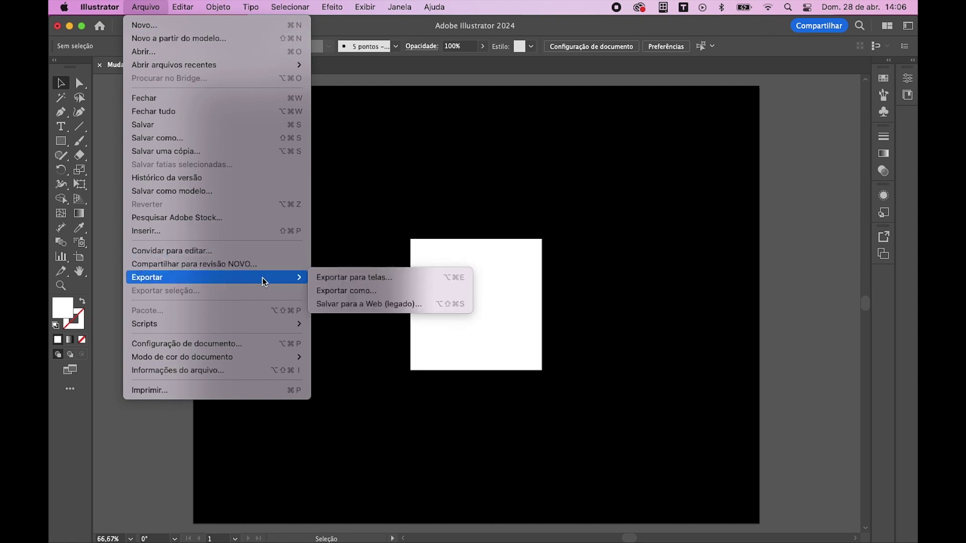
left_click(342, 291)
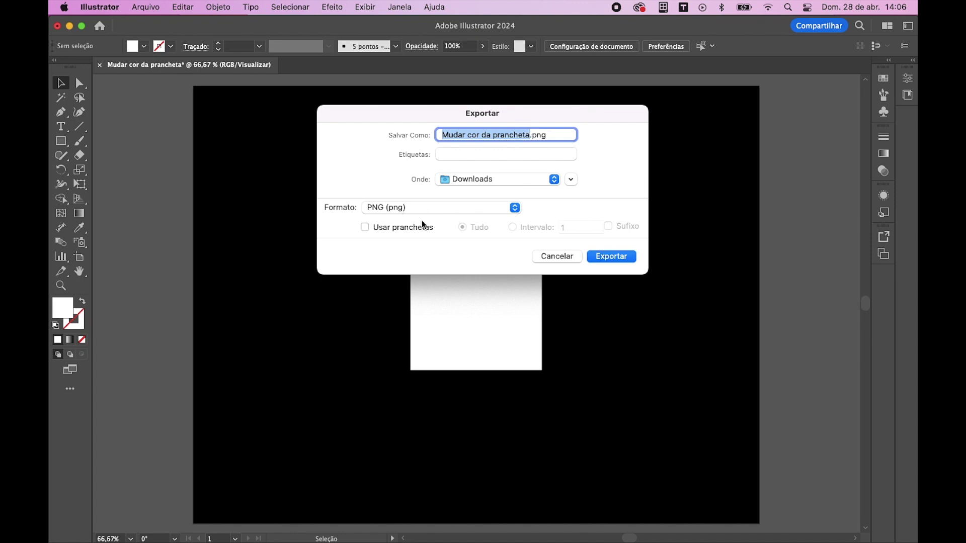
left_click(373, 228)
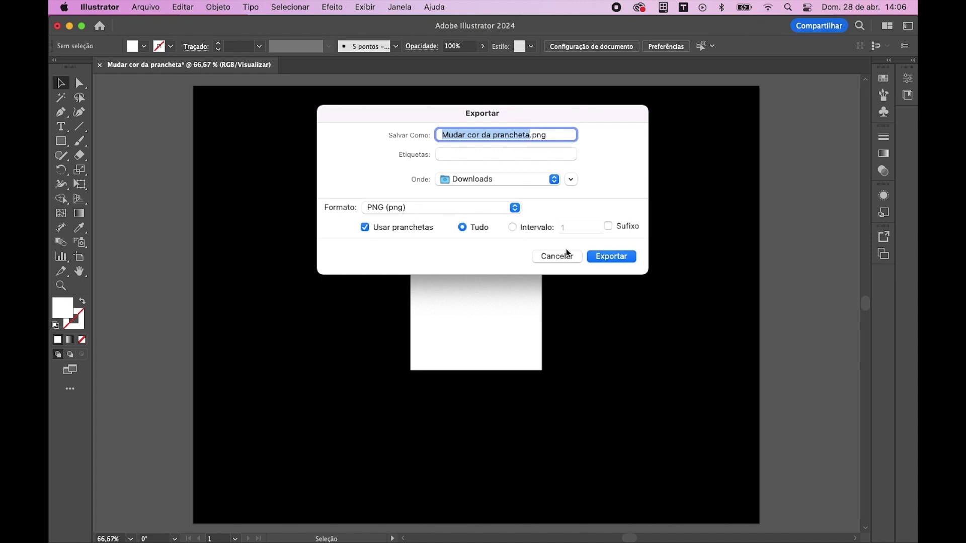
left_click(608, 255)
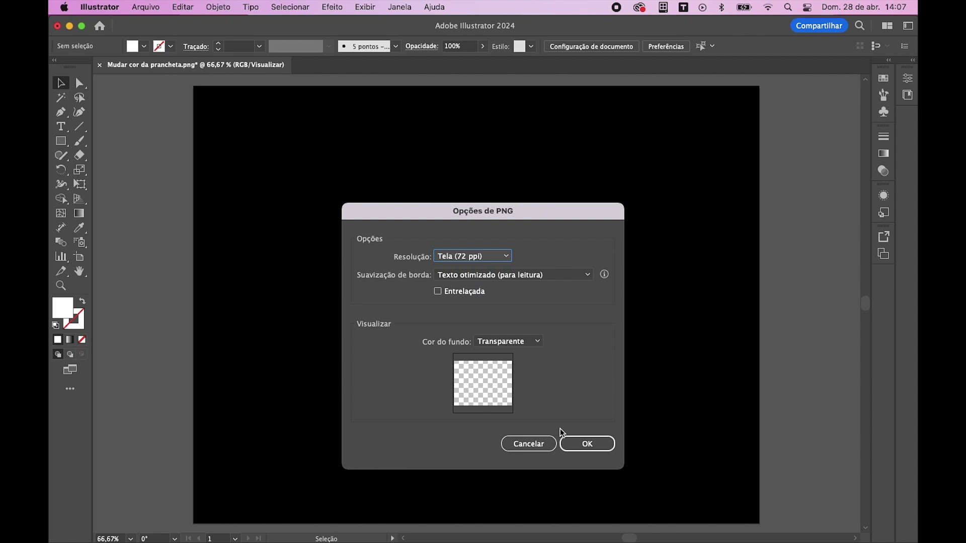
left_click(594, 446)
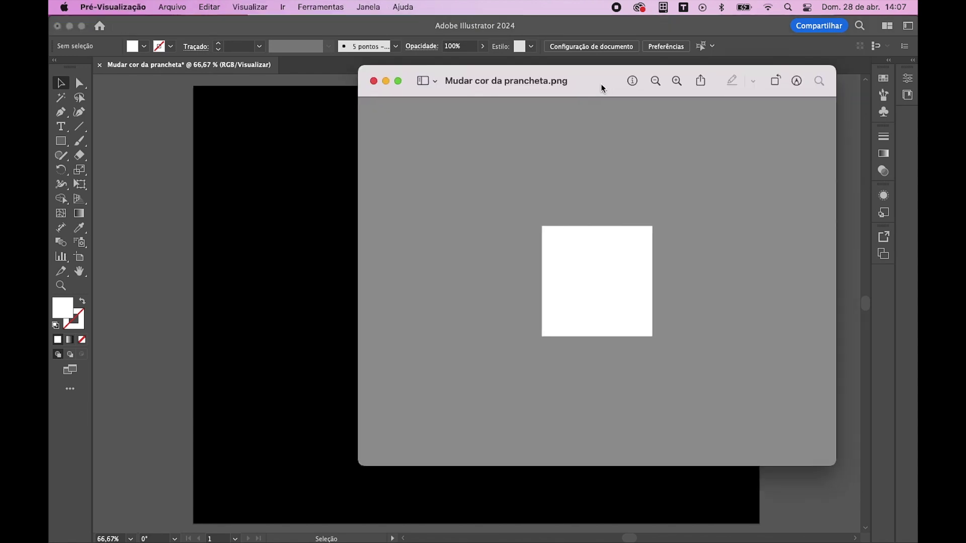
Step: View the exported PNG in Preview, moving its window around, then close it
left_click_drag(601, 87, 484, 95)
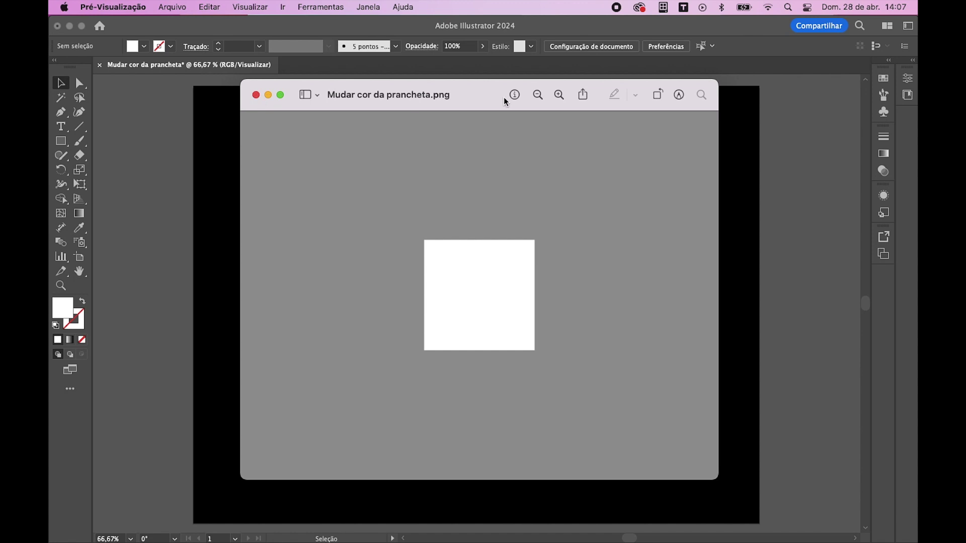
left_click_drag(500, 97, 602, 112)
left_click(358, 110)
Step: Select the artwork on the artboard and zoom out to view the whole blank artboard
left_click_drag(363, 202, 593, 397)
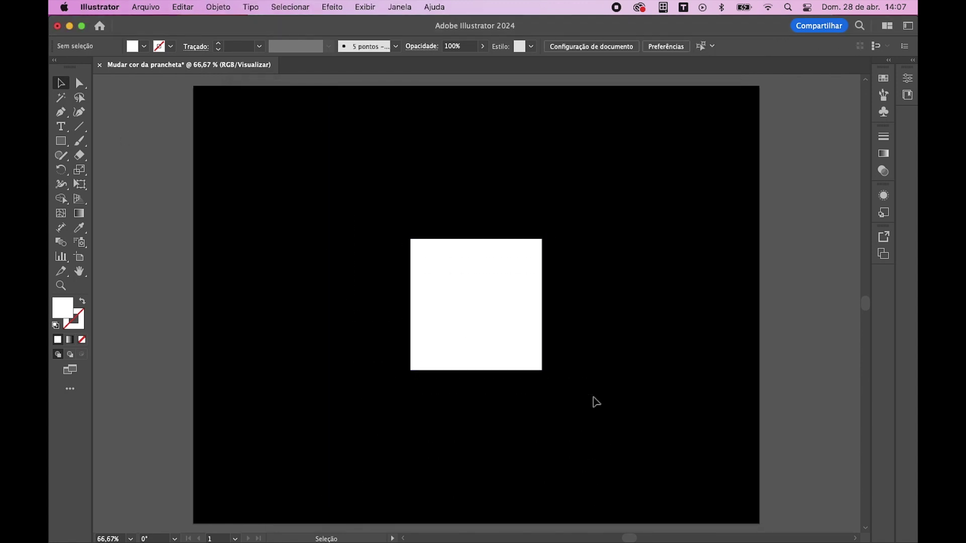
key("super+minus")
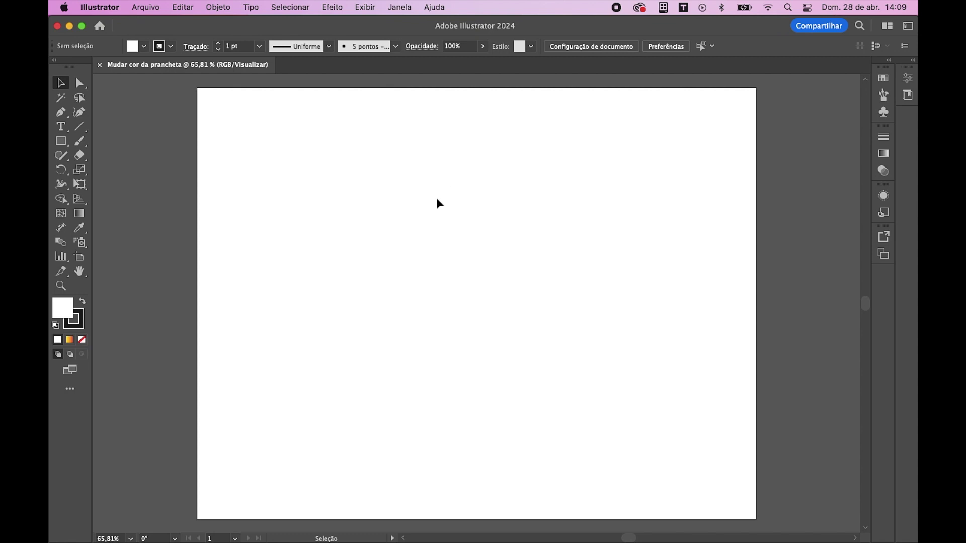
key("super+minus")
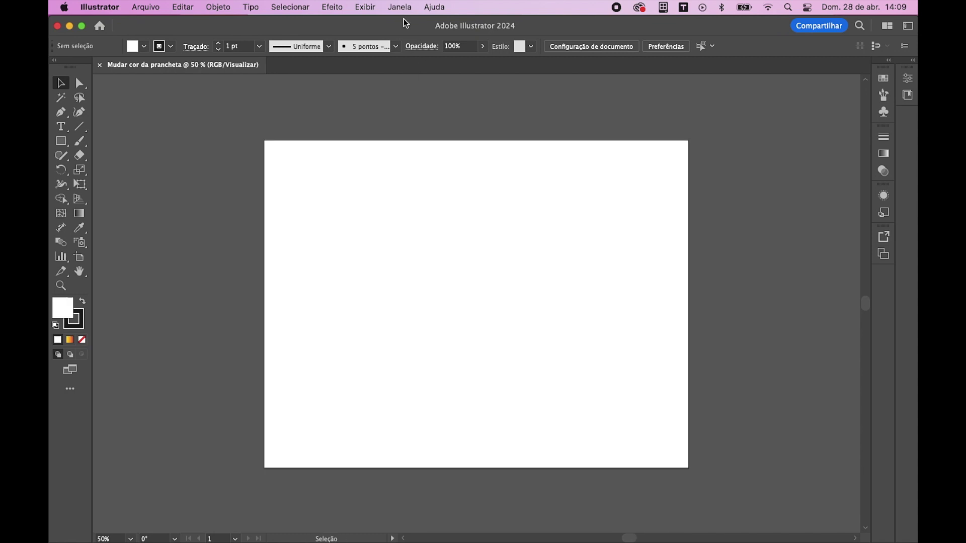
Step: Show the Layers panel and shift it slightly left
left_click(398, 9)
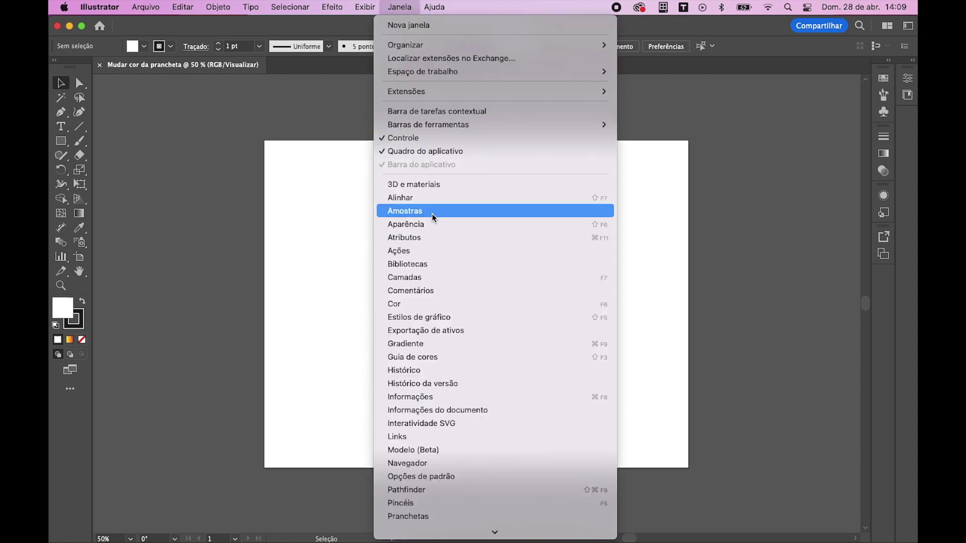
left_click(608, 280)
left_click_drag(795, 129, 727, 132)
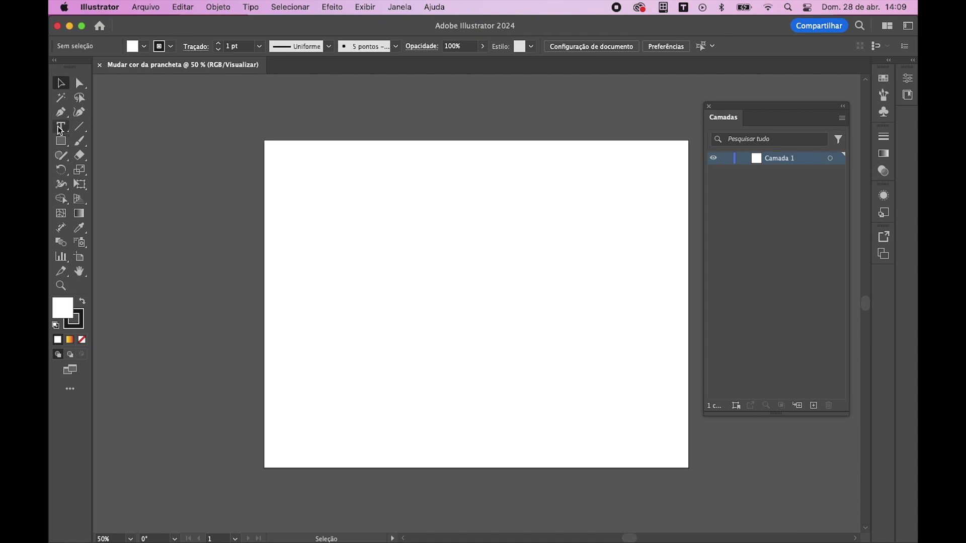
Step: Draw a 000000 black, stroke-free rectangle covering the whole artboard, then deselect it
left_click(60, 142)
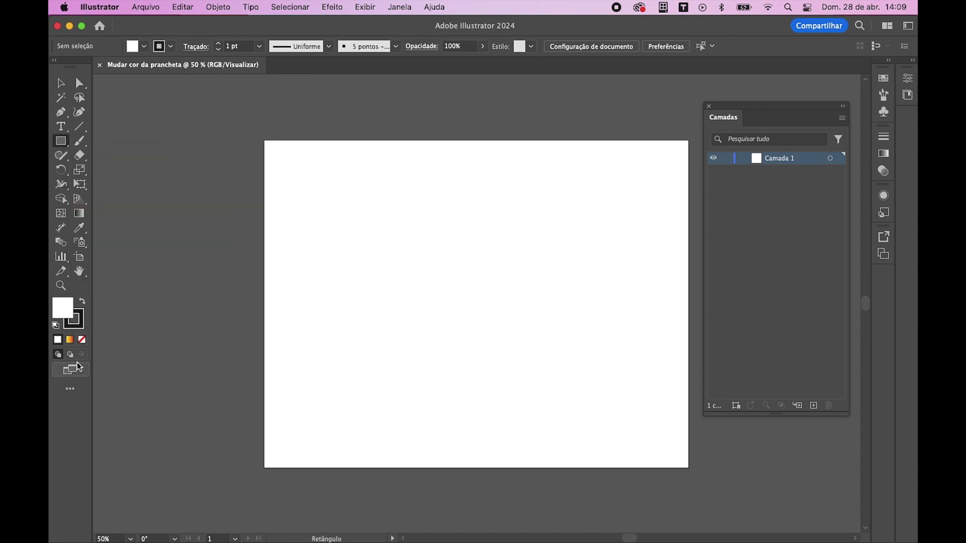
left_click(80, 325)
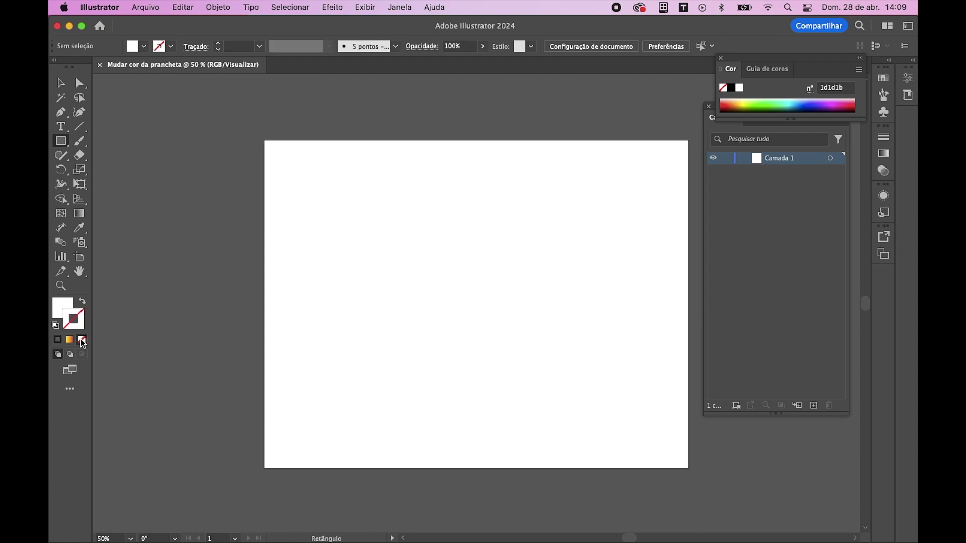
left_click(63, 309)
double_click(57, 308)
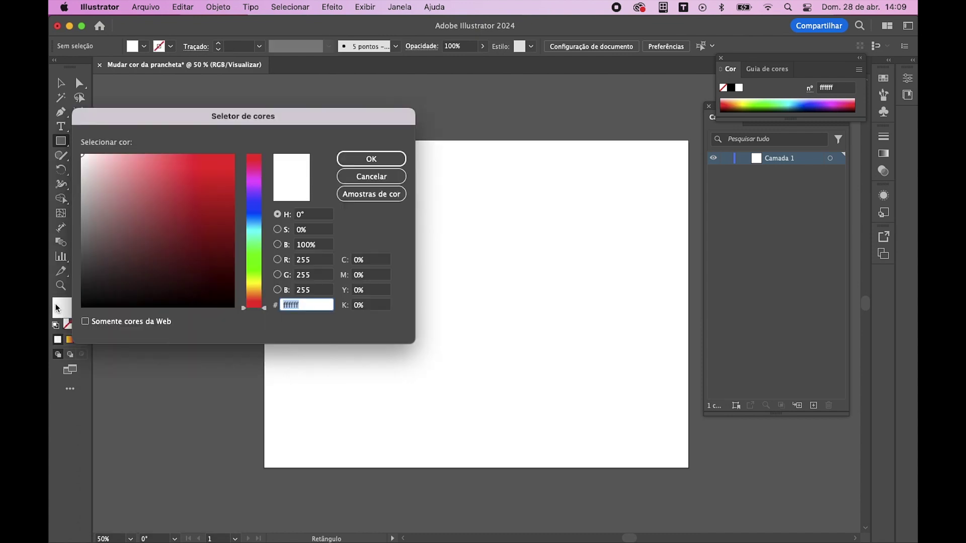
type("000000")
key("Return")
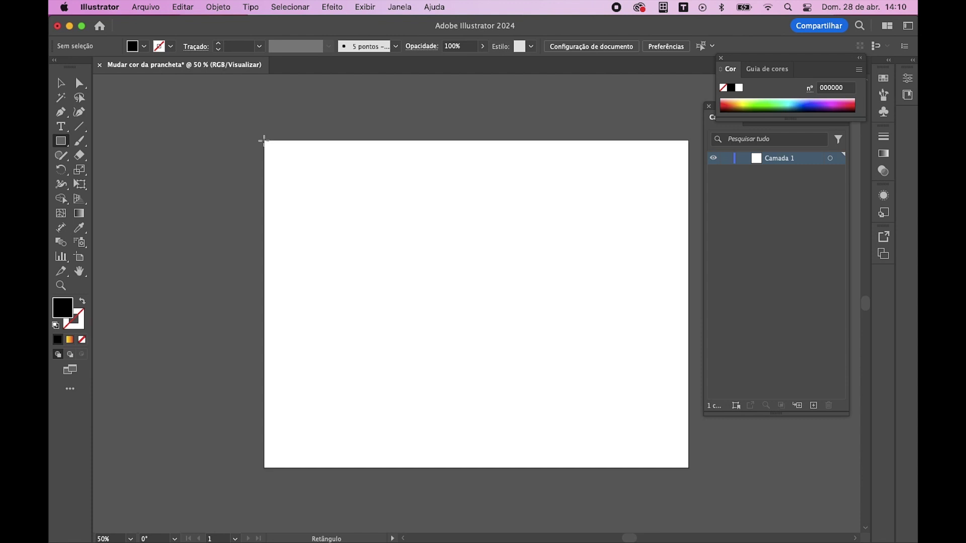
left_click_drag(271, 147, 689, 468)
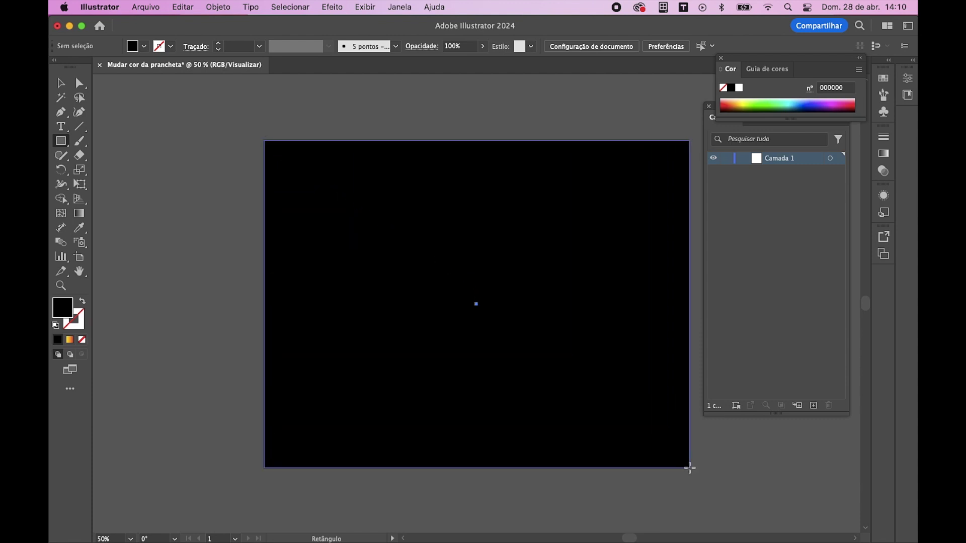
left_click(60, 82)
left_click(241, 185)
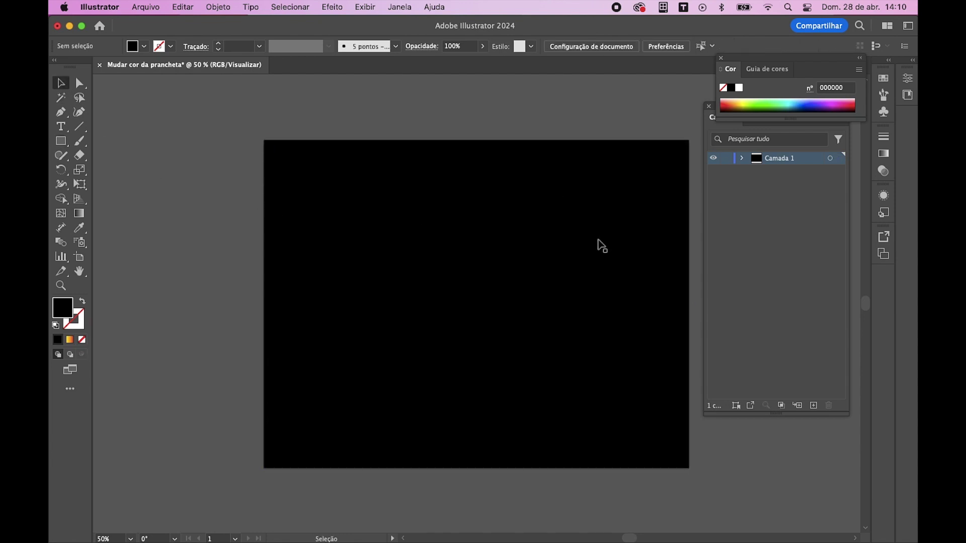
Step: Rename layer Camada 1 to 'Fundo preto' and lock it
left_click(570, 183)
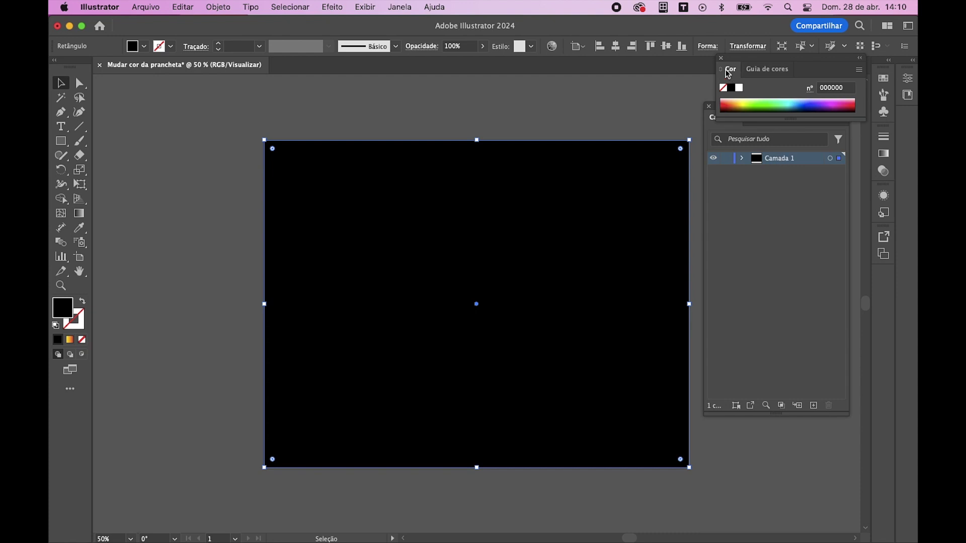
left_click_drag(733, 118, 735, 132)
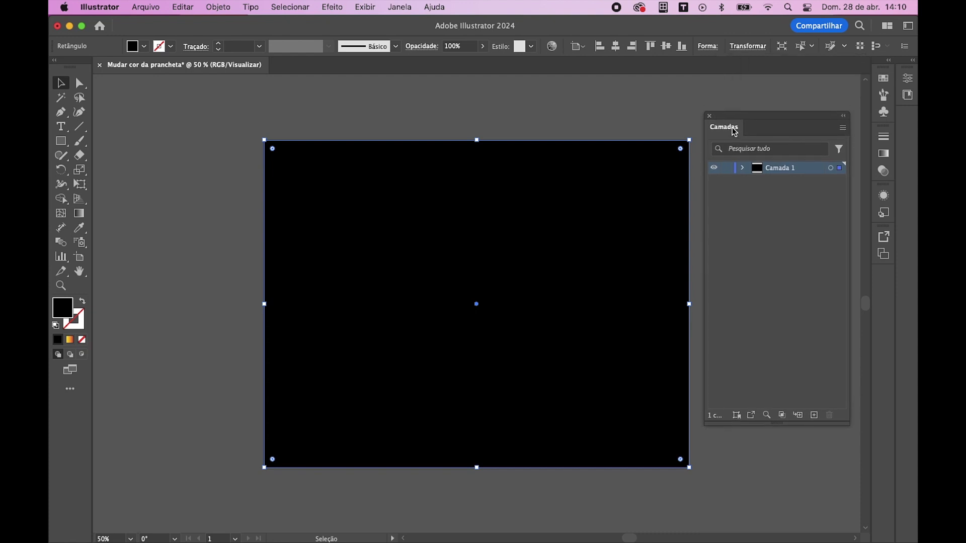
double_click(791, 168)
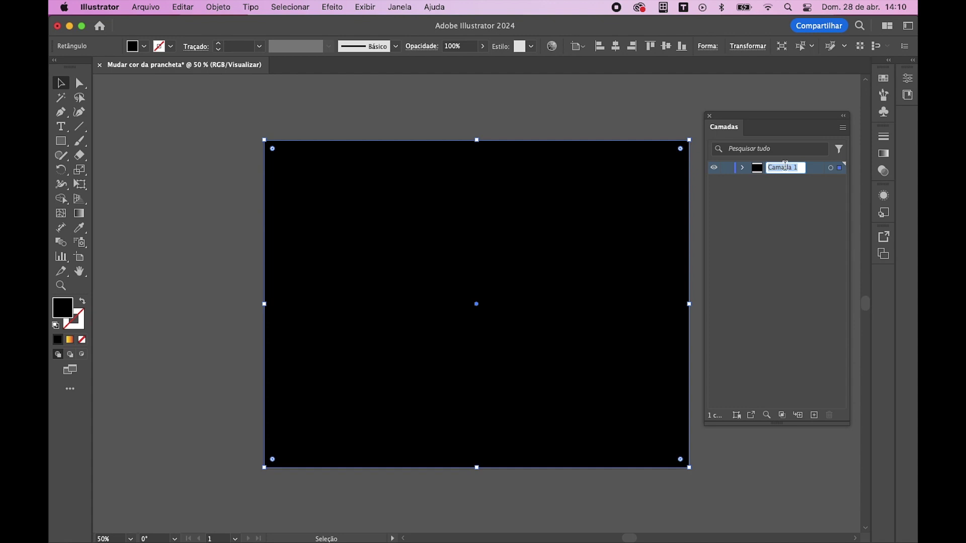
type("Fundo preto")
key("Return")
left_click(727, 169)
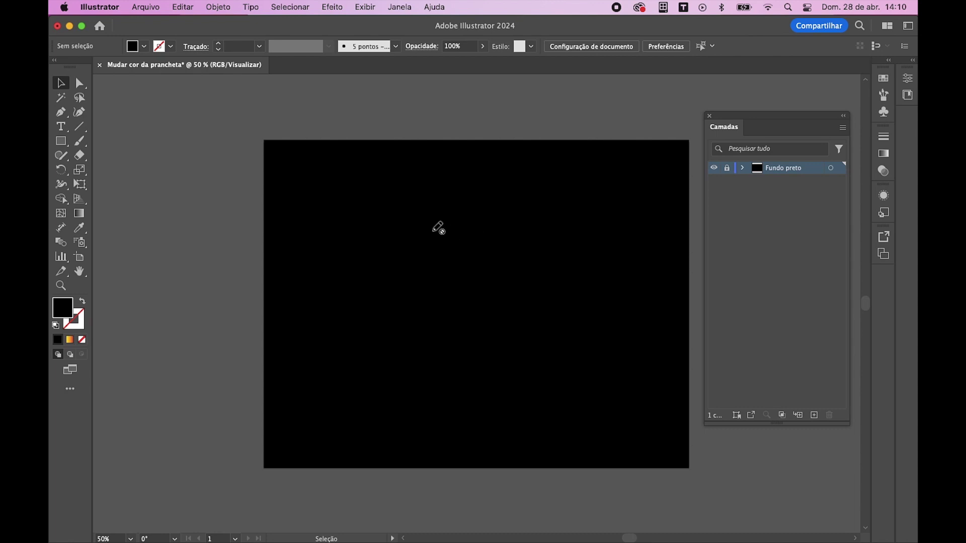
left_click(815, 416)
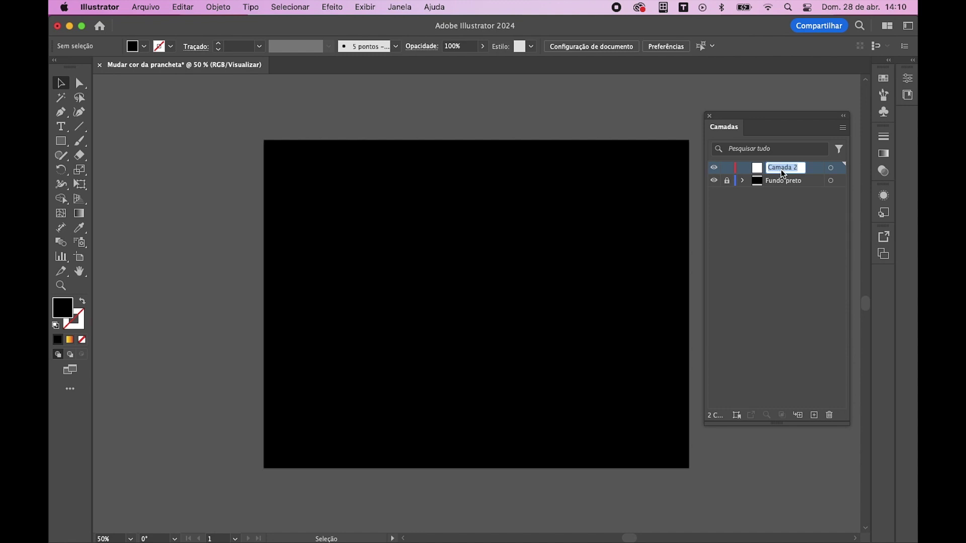
Step: Name the new layer 'logo' and draw a gradient-filled square on it
type("logo")
key("Return")
key("m")
double_click(65, 314)
key("Return")
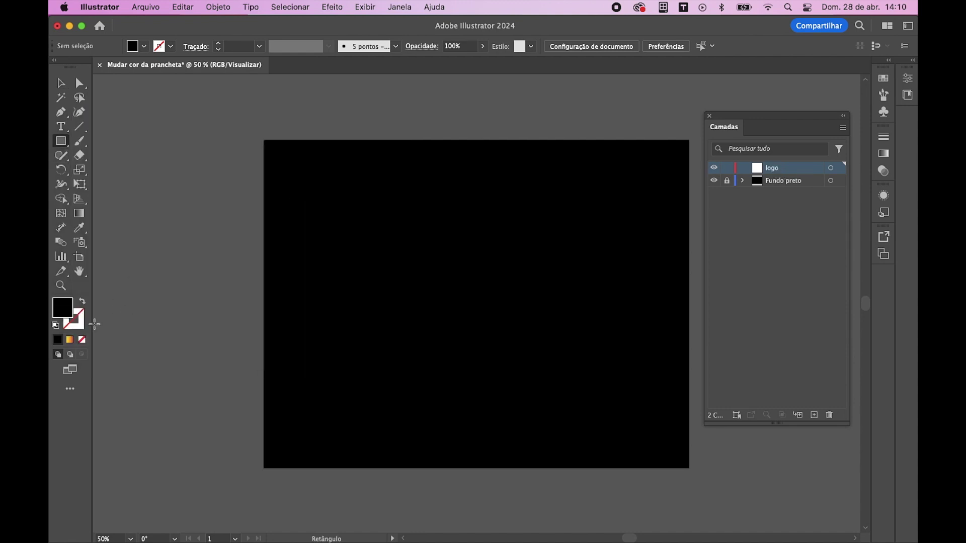
left_click(69, 340)
left_click_drag(447, 220, 535, 308)
Step: Centre the gradient square horizontally and vertically on the artboard and reset the default fill
left_click(62, 83)
mouse_move(500, 262)
left_mouse_down()
mouse_move(486, 270)
mouse_move(495, 276)
left_mouse_up()
left_click(694, 46)
left_click(584, 86)
left_click(671, 81)
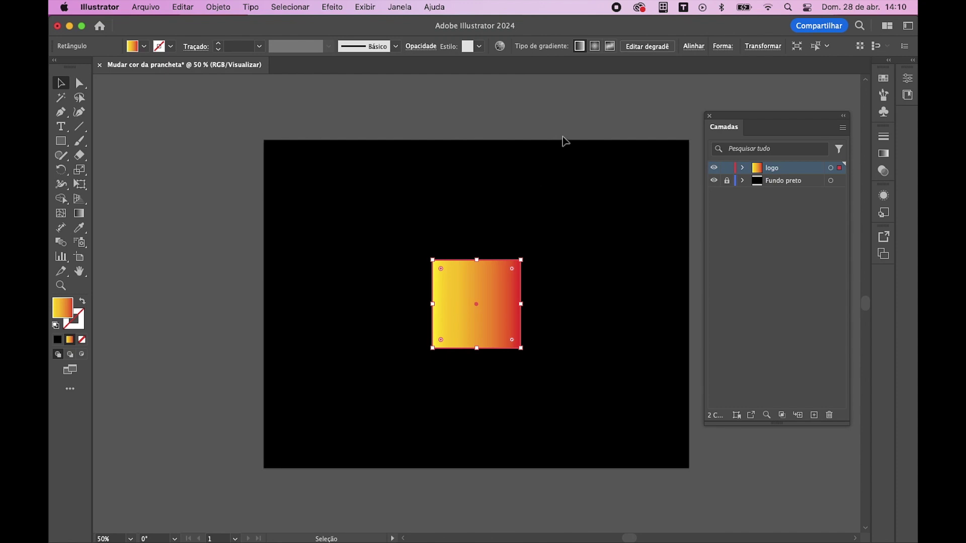
left_click(540, 275)
key("comma")
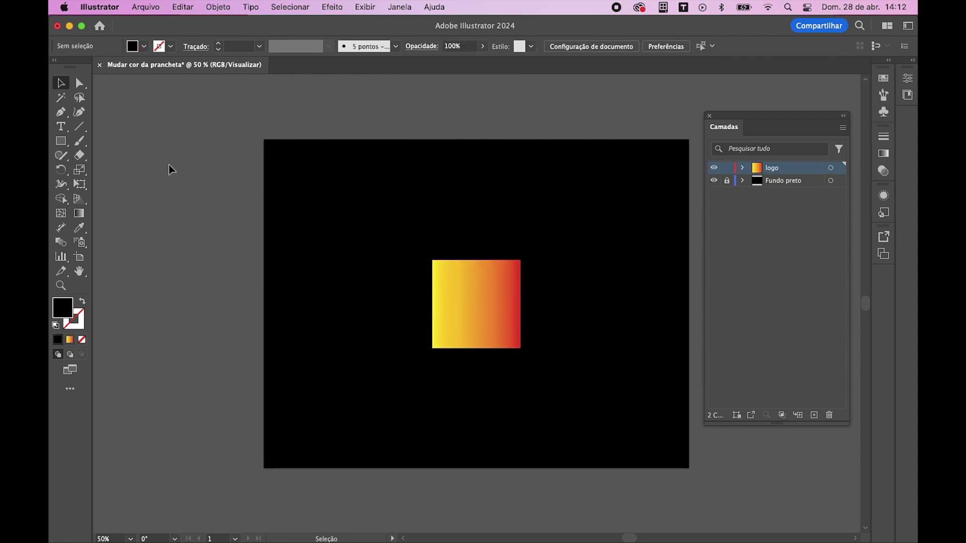
Step: Export the artboard as JPEG 'Mudar cor da prancheta.jpg' into Downloads with default quality
left_click(147, 6)
mouse_move(147, 277)
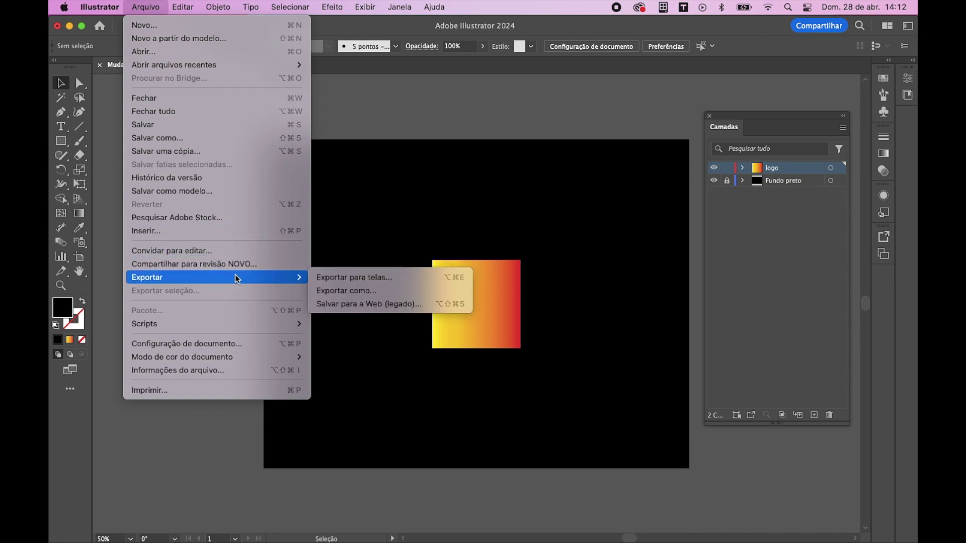
left_click(346, 291)
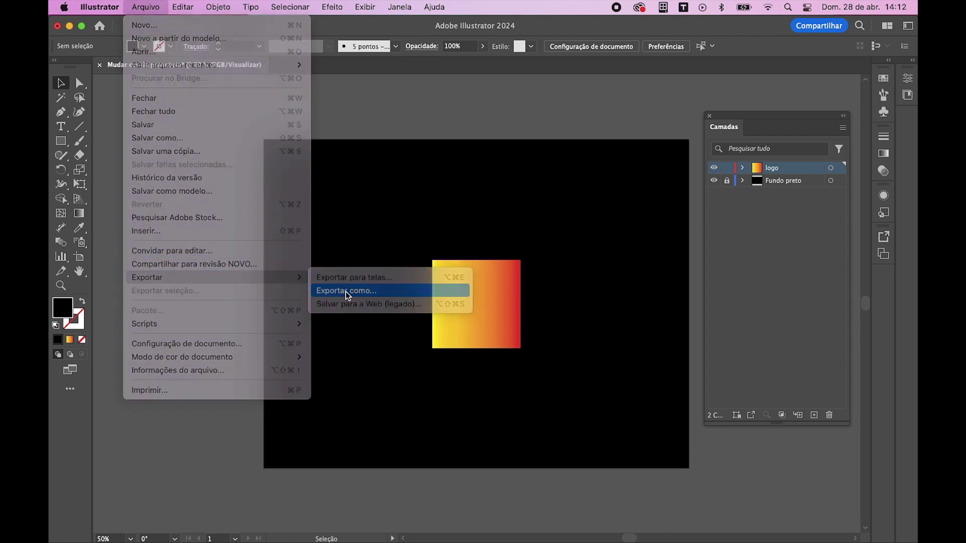
left_click(384, 230)
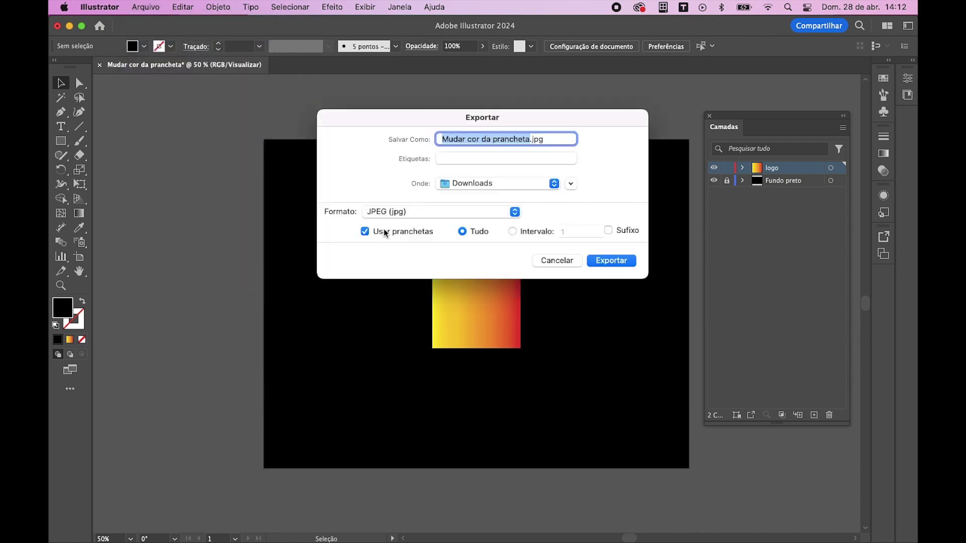
left_click(436, 215)
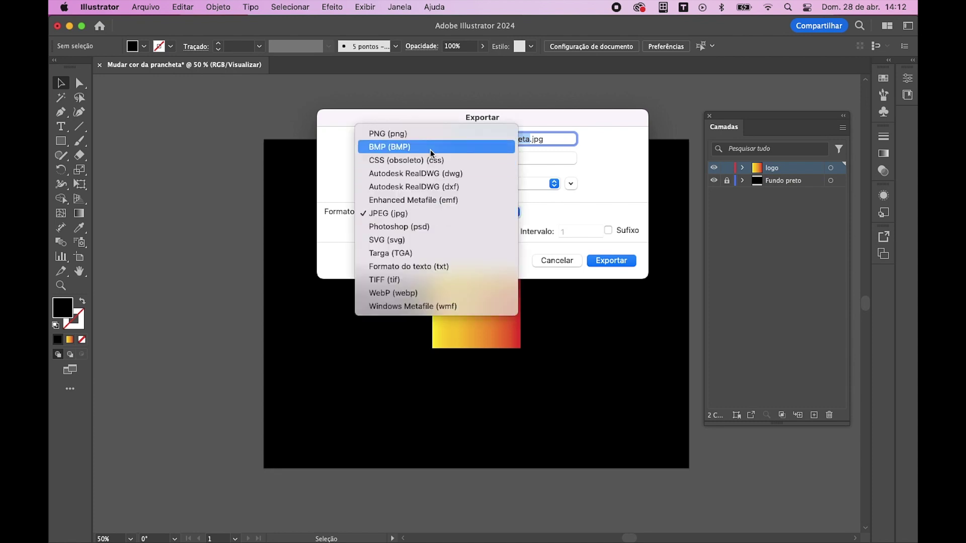
left_click(579, 239)
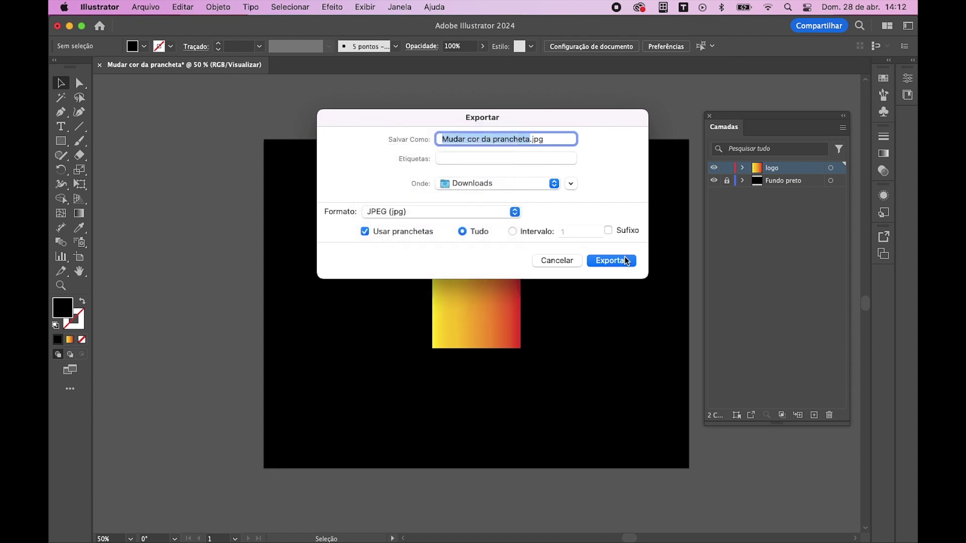
left_click(603, 260)
left_click(634, 420)
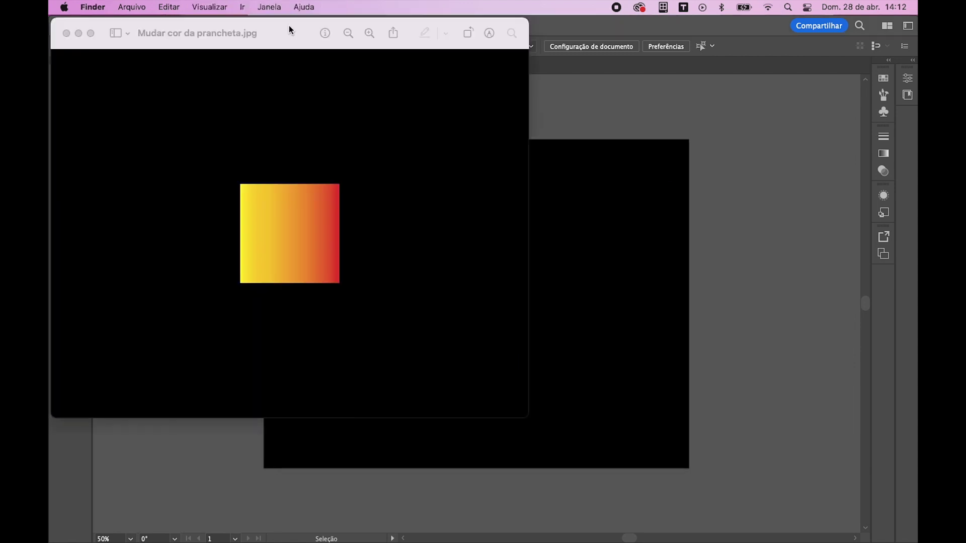
Step: Inspect the exported JPG of the gradient square on black in Preview, then close it
left_click_drag(289, 28, 476, 93)
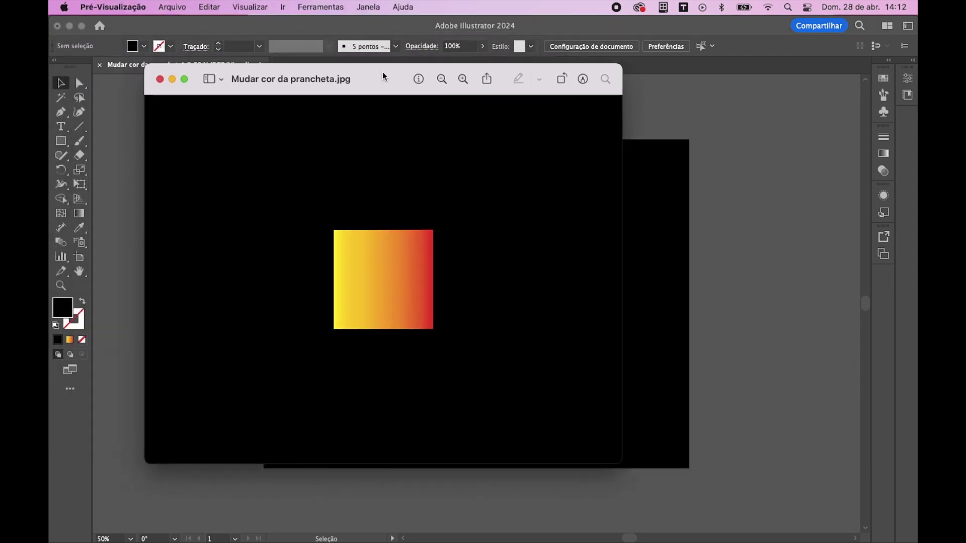
left_click_drag(476, 97, 401, 105)
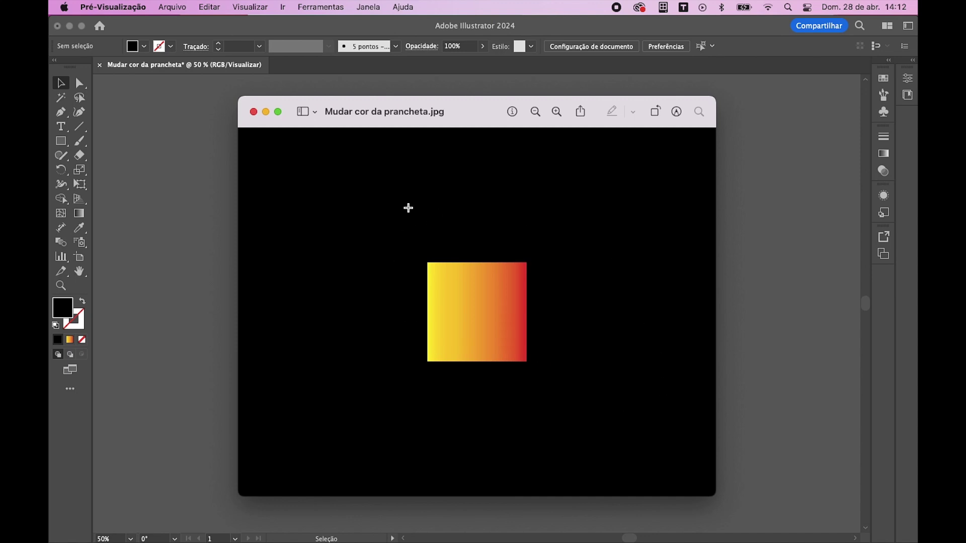
left_click(255, 112)
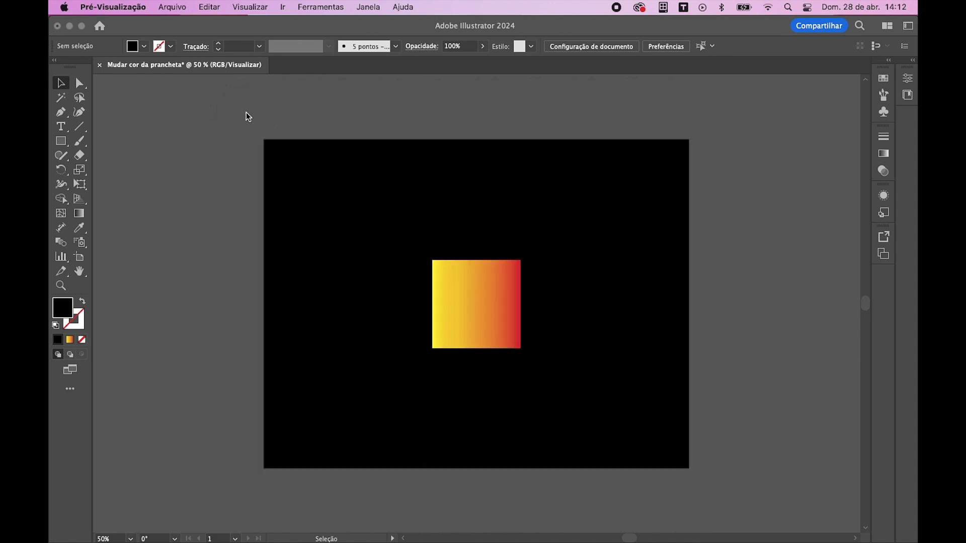
Step: Return to Illustrator, showing the gradient square with the logo and Fundo preto layers
left_click(224, 126)
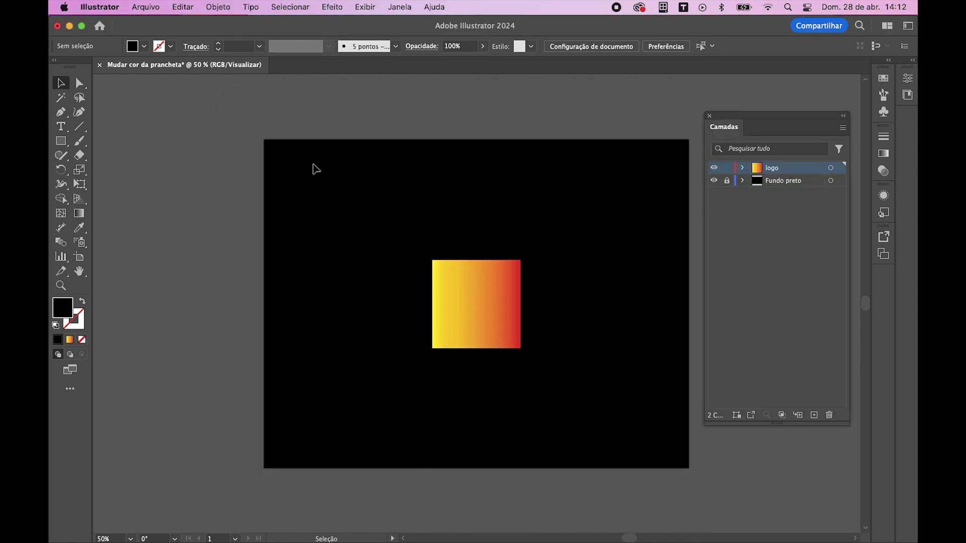